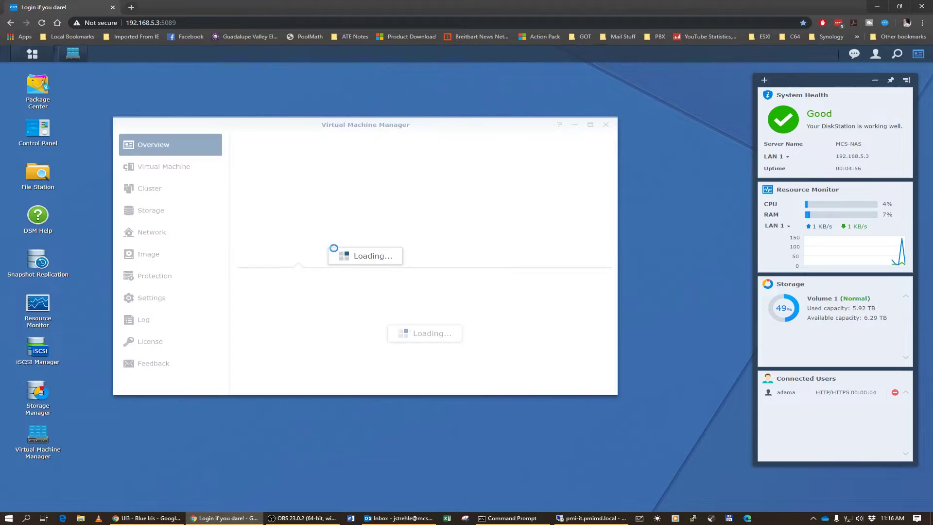
# Edit MCS-DC01 to raise its memory to 4 GB, keeping 2 CPU cores
pyautogui.click(170, 175)
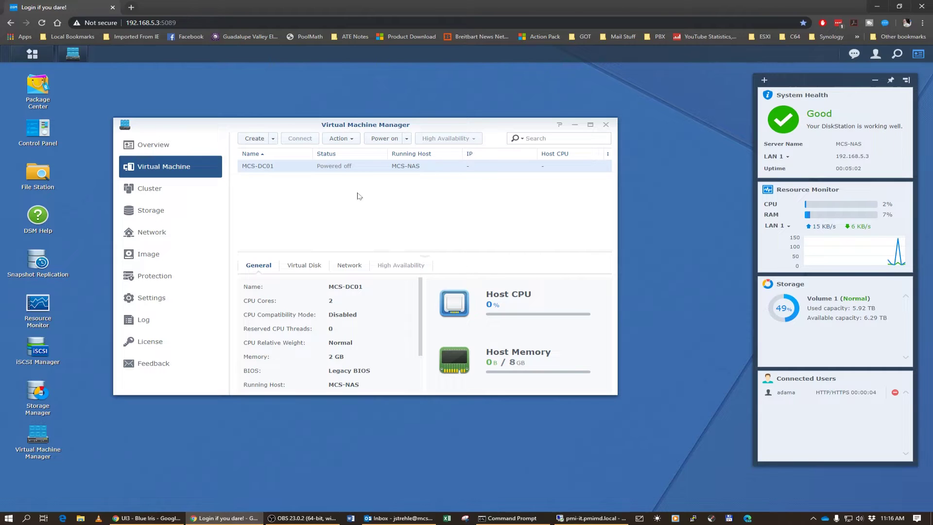
pyautogui.click(346, 140)
pyautogui.click(346, 154)
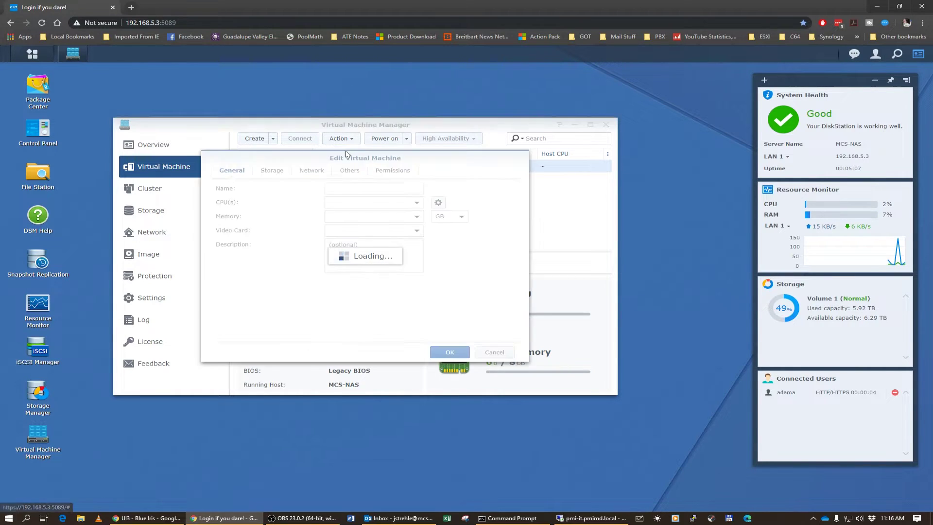
pyautogui.click(417, 216)
pyautogui.click(356, 274)
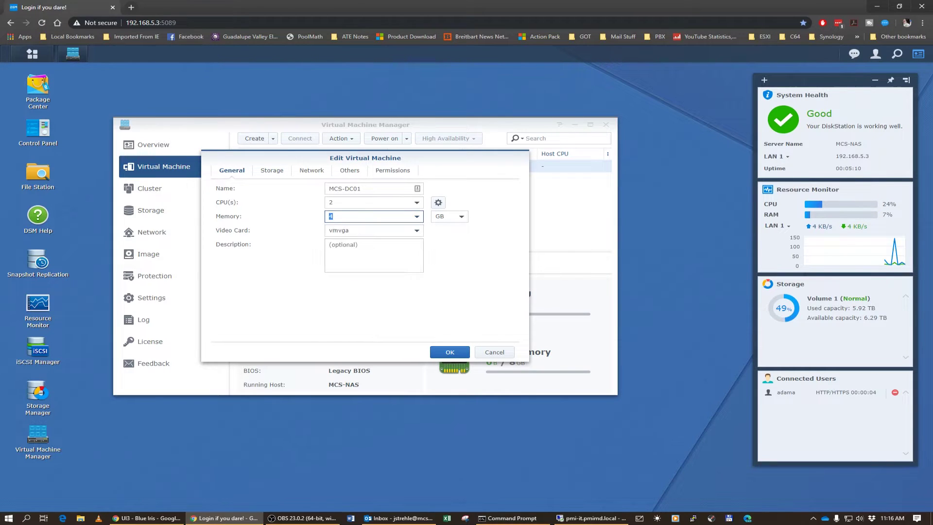
pyautogui.click(417, 204)
pyautogui.click(418, 206)
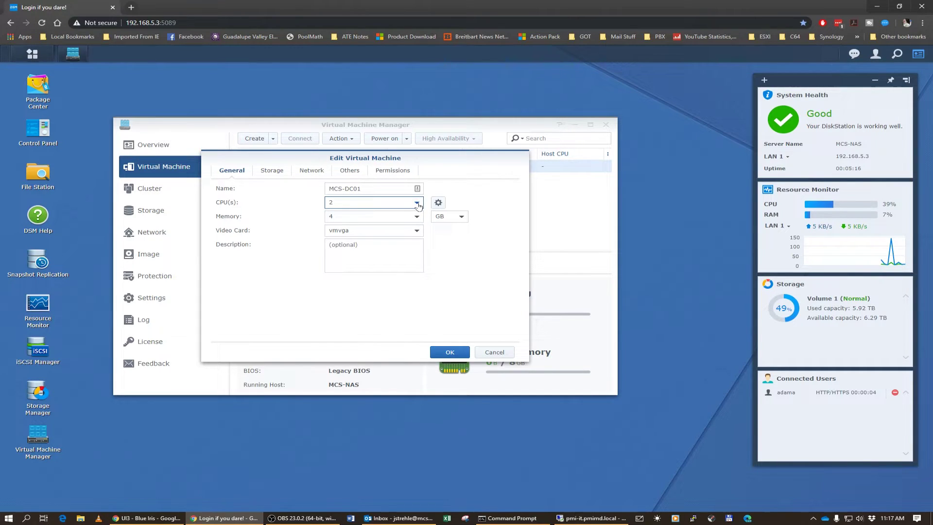
pyautogui.click(444, 355)
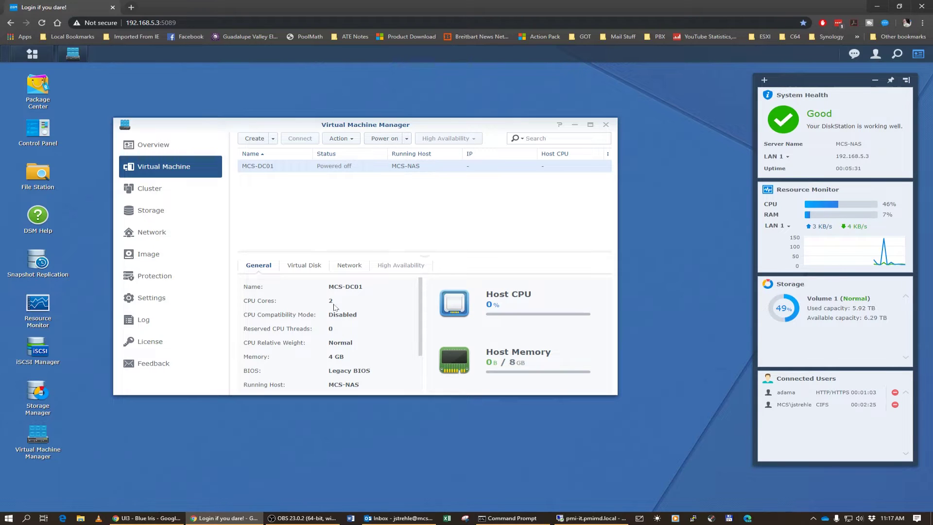
# Power on the MCS-DC01 virtual machine and let Windows Server boot
pyautogui.scroll(-2, 380, 369)
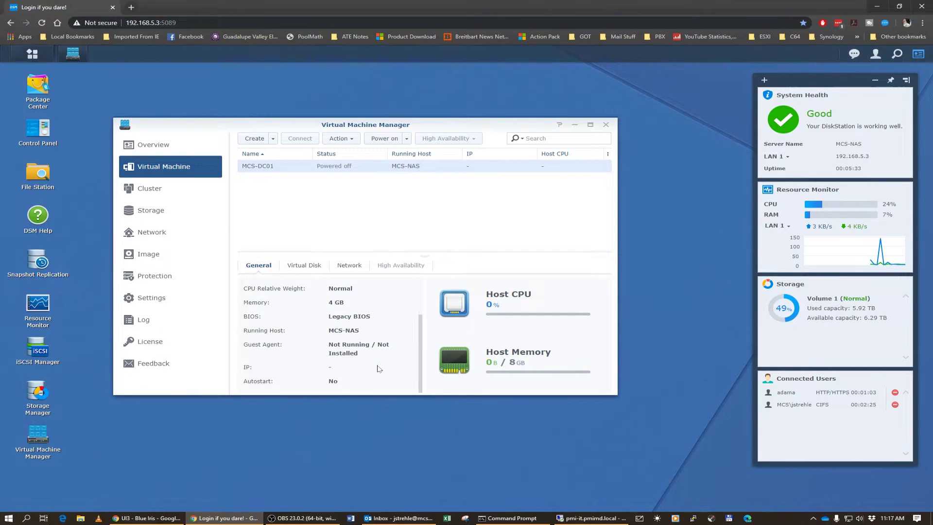
pyautogui.scroll(2, 379, 369)
pyautogui.click(384, 140)
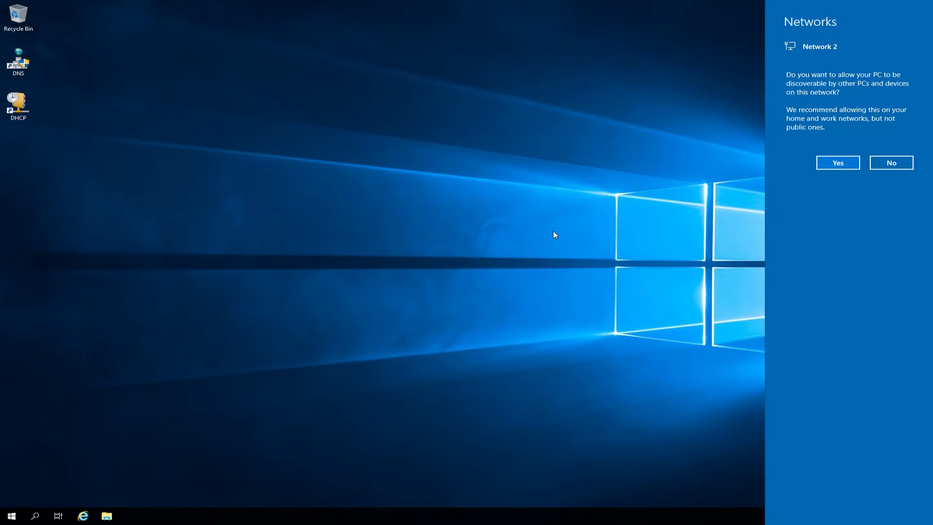
# Decline network discovery, then review CPU and running processes in Task Manager
pyautogui.click(882, 168)
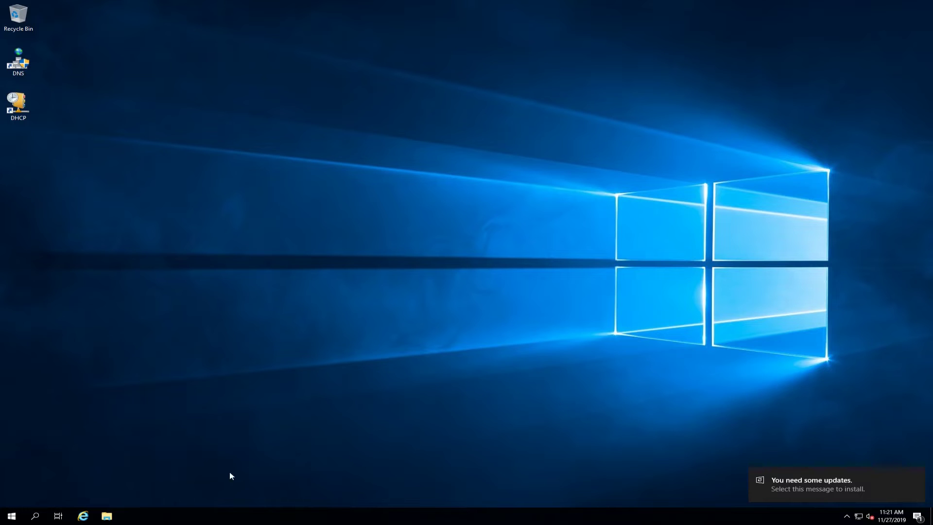
pyautogui.rightClick(15, 516)
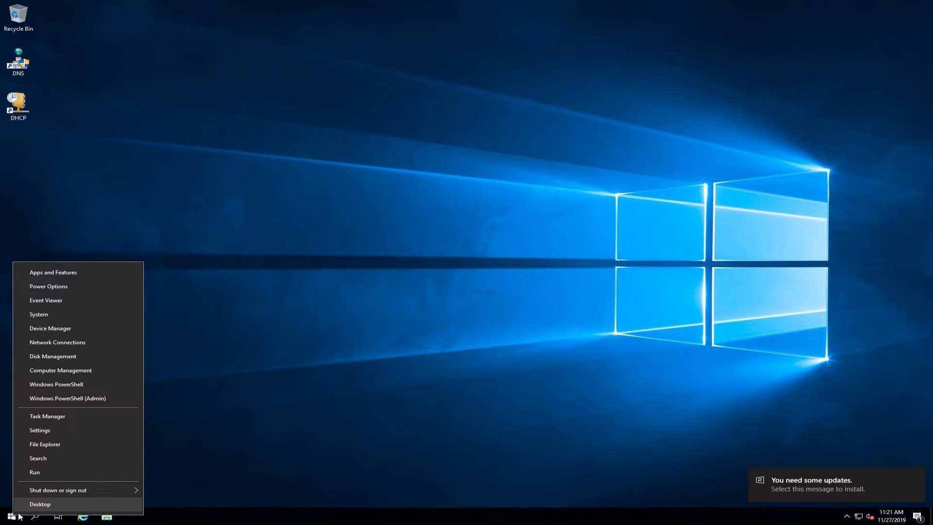
pyautogui.click(63, 419)
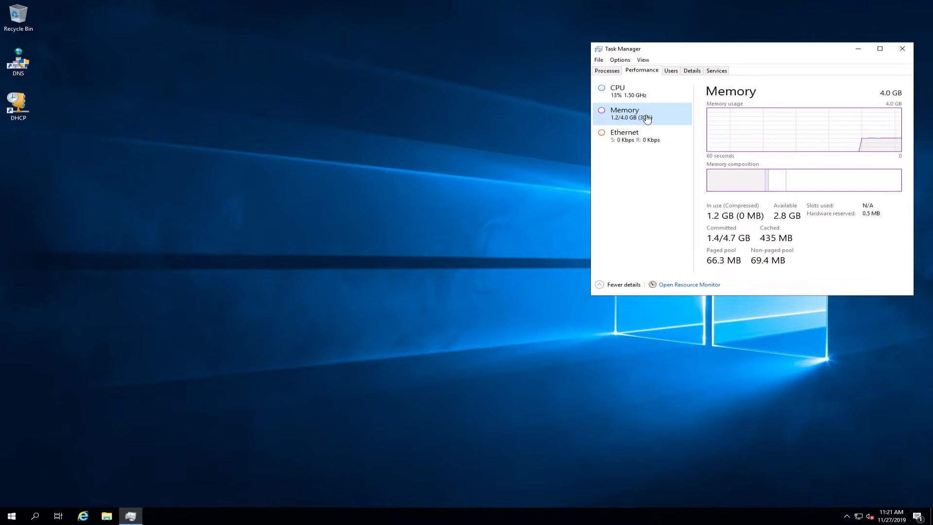
pyautogui.click(636, 97)
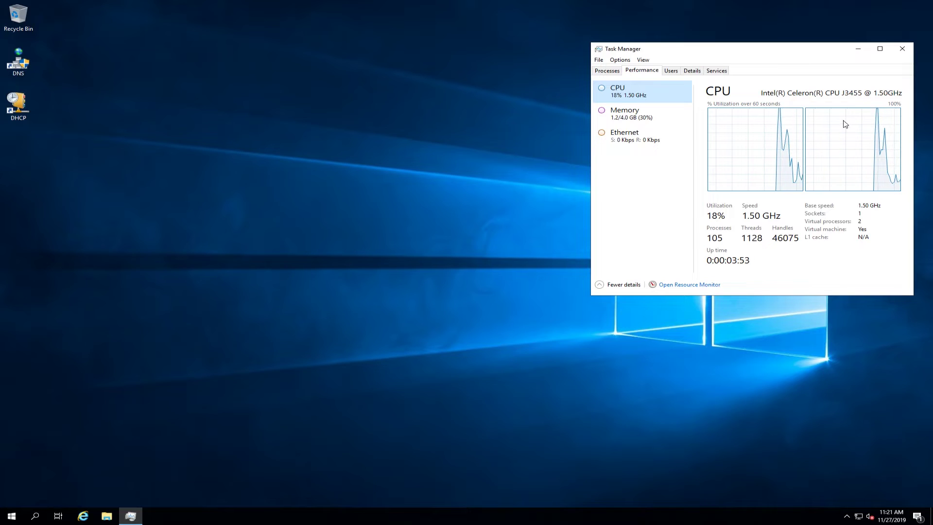
pyautogui.click(615, 73)
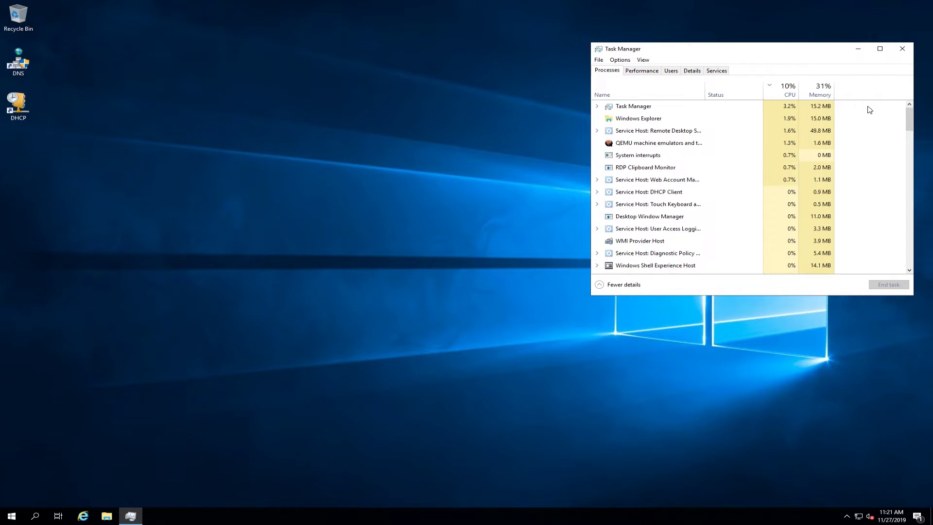
# Launch Server Manager from the Start menu
pyautogui.click(133, 494)
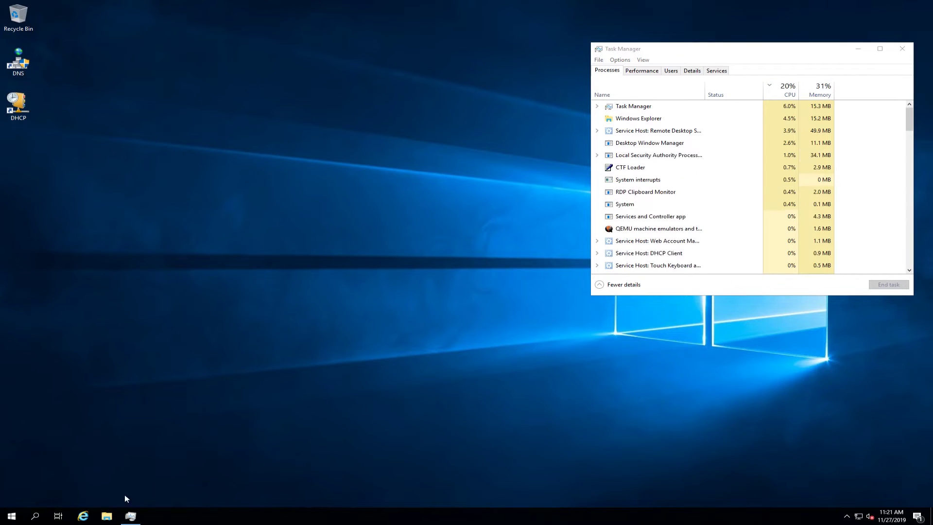
pyautogui.click(11, 515)
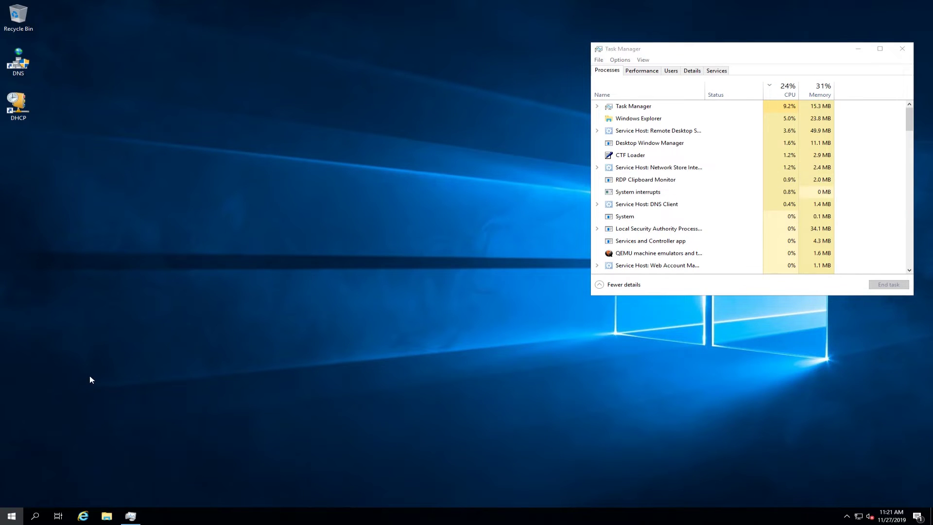
pyautogui.click(89, 272)
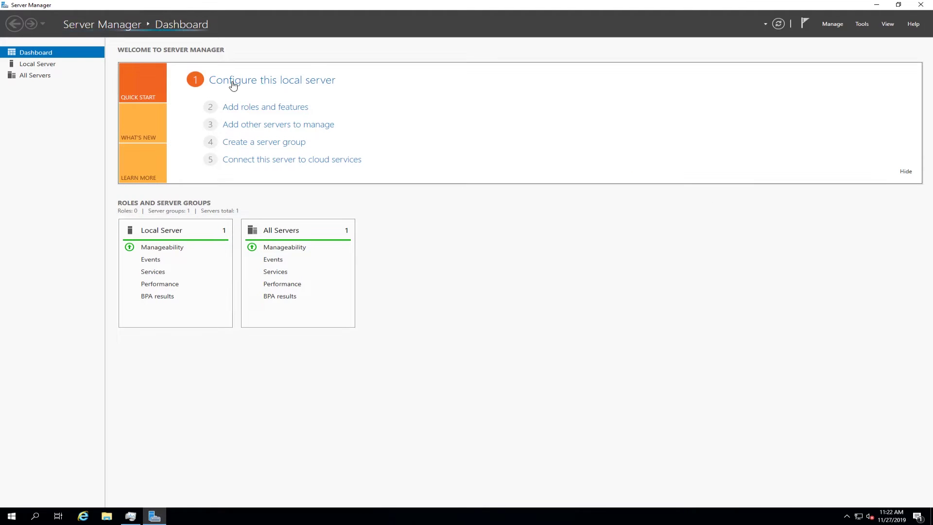
# View the Local Server properties in Server Manager
pyautogui.click(48, 64)
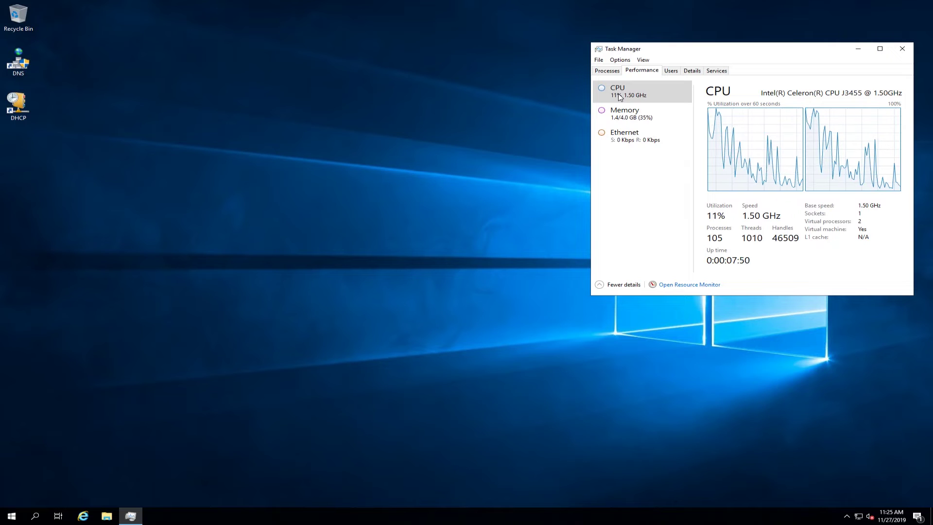
# Confirm 4.0 GB memory and CPU details in Task Manager, then clear the Windows Update notification
pyautogui.click(623, 121)
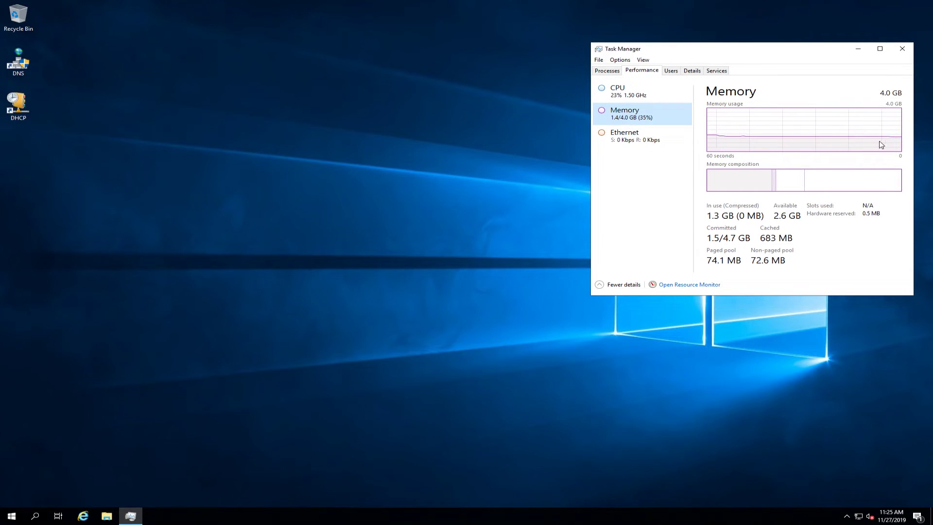
pyautogui.click(627, 95)
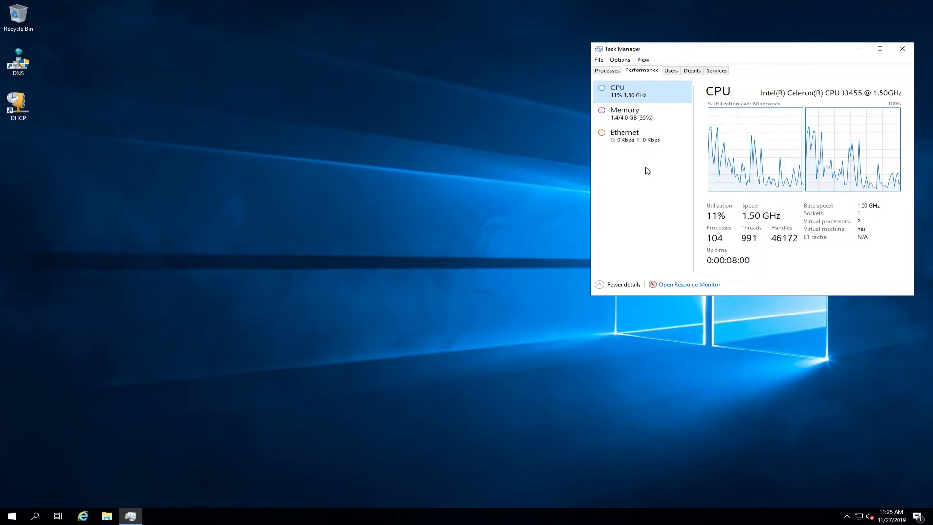
pyautogui.click(918, 517)
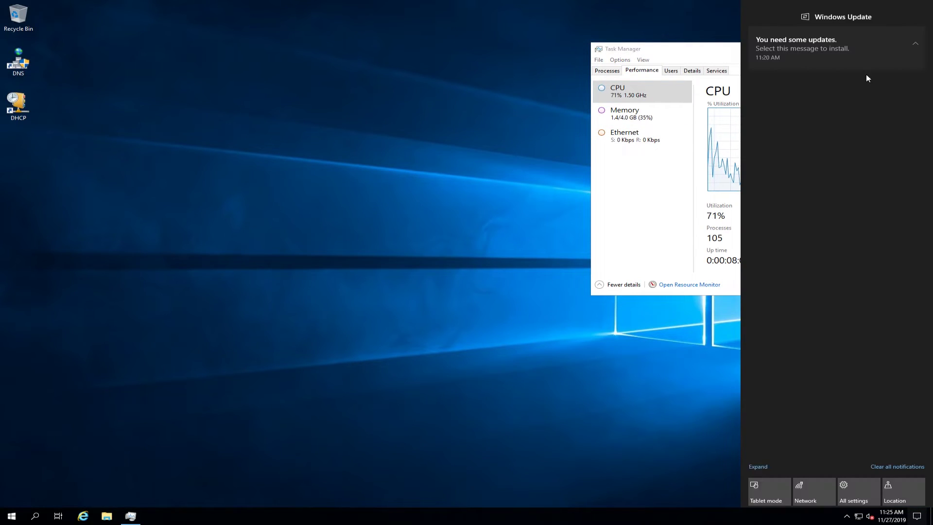
pyautogui.click(897, 466)
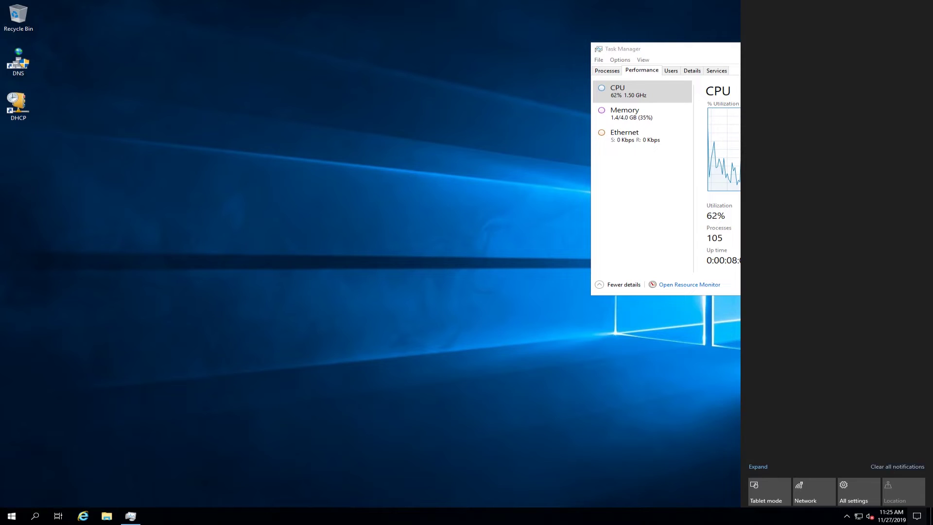
pyautogui.click(582, 381)
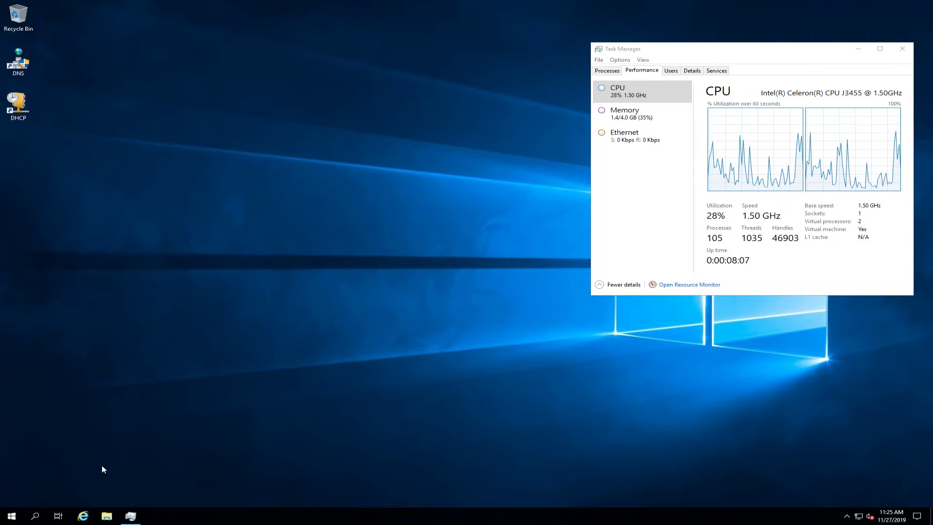
pyautogui.click(12, 517)
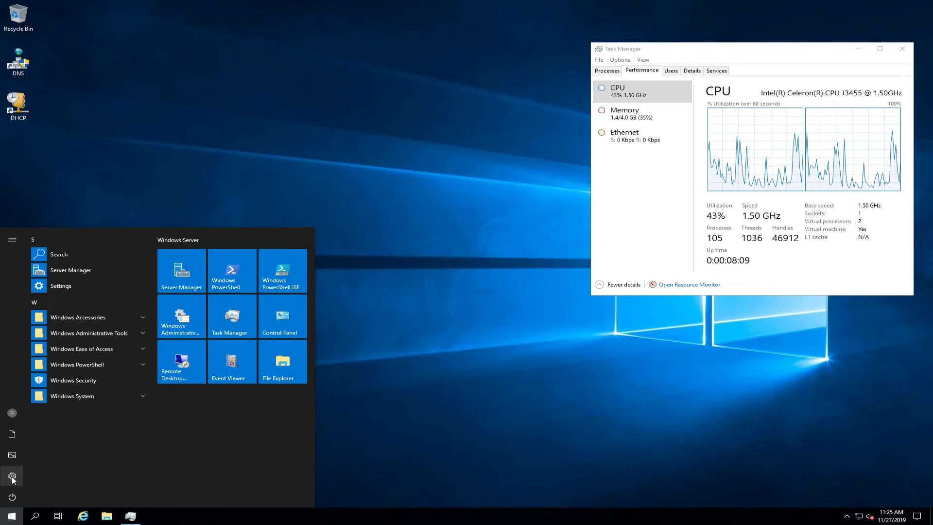
# Install the pending Windows Defender security intelligence update KB2267602 from Update & Security
pyautogui.press('super+i')
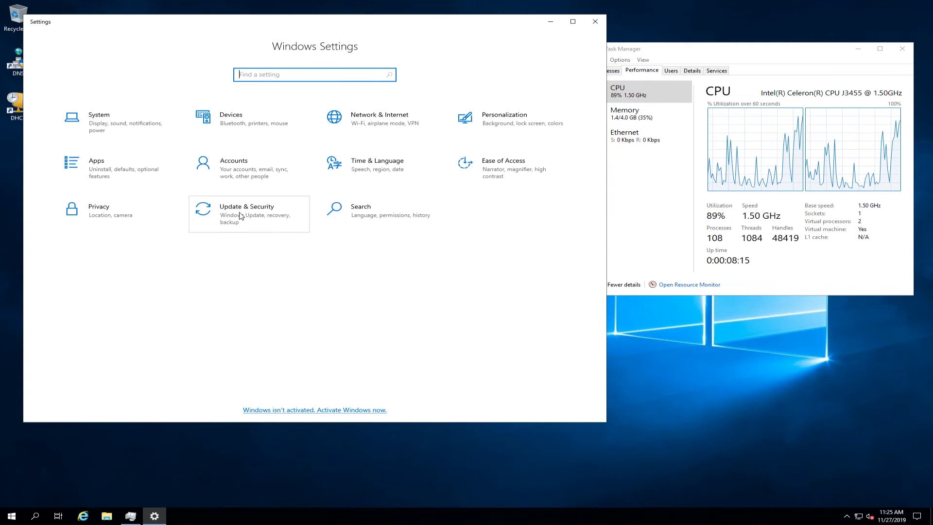
pyautogui.click(272, 231)
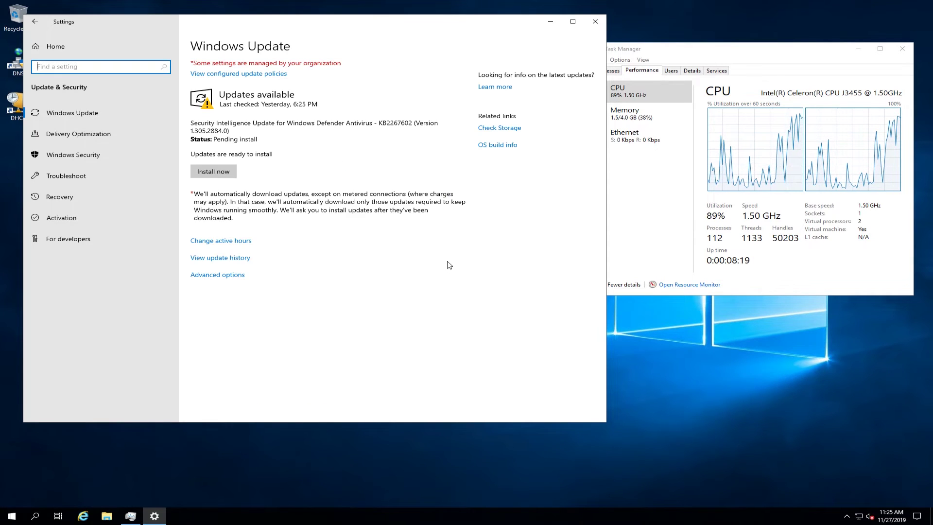
pyautogui.click(234, 174)
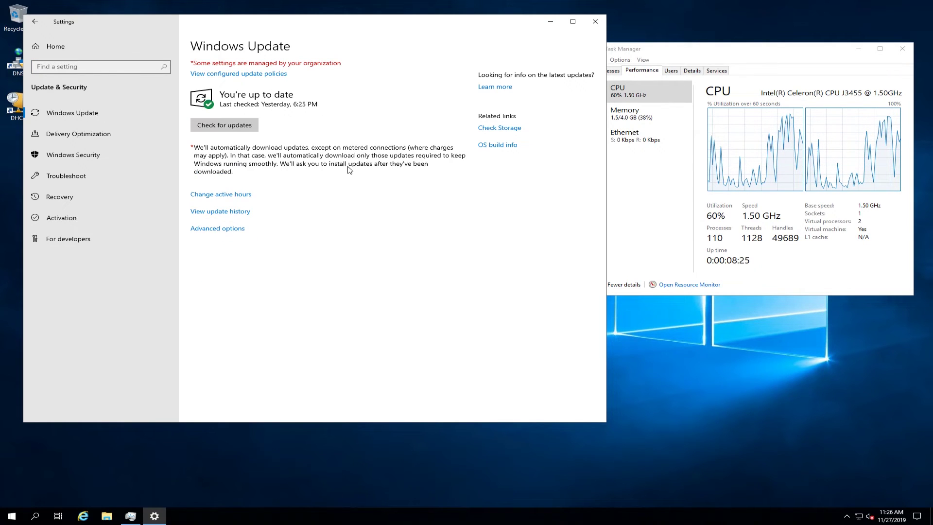
# Run a fresh update check until it reports You're up to date, then close Settings
pyautogui.click(238, 126)
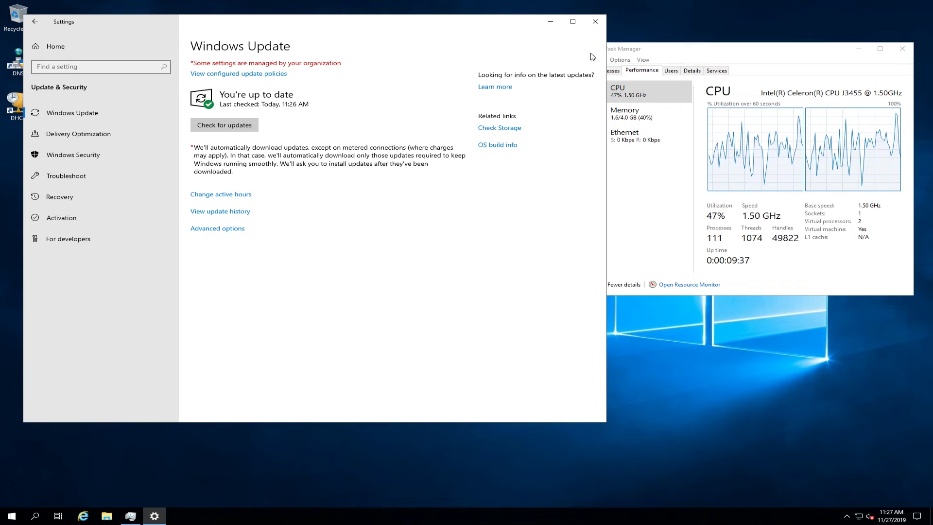
pyautogui.click(602, 24)
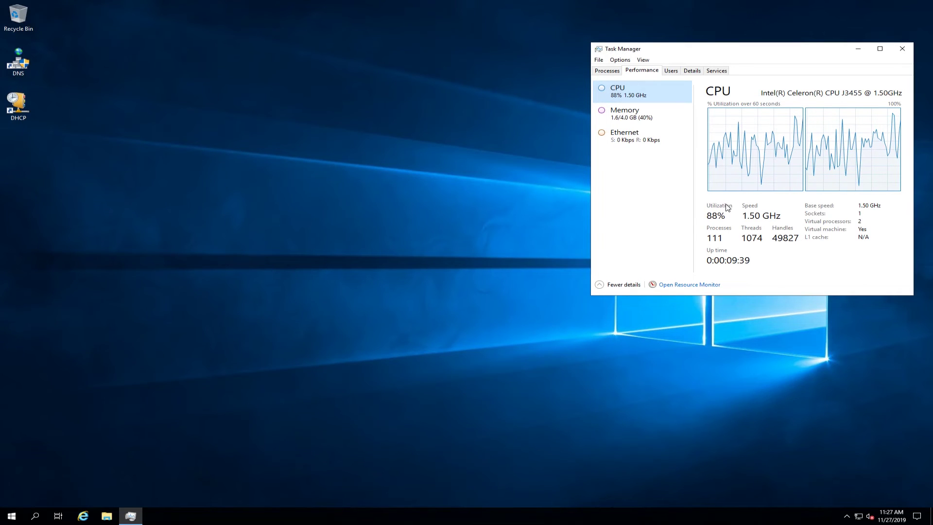